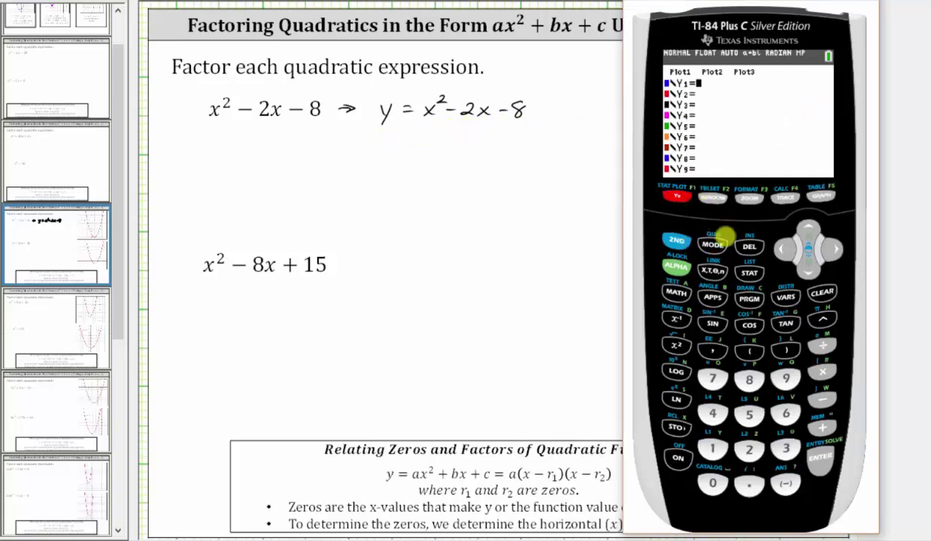
Step: Enter Y1 = x² − 2x − 8 in the Y= editor
left_click(707, 270)
left_click(676, 345)
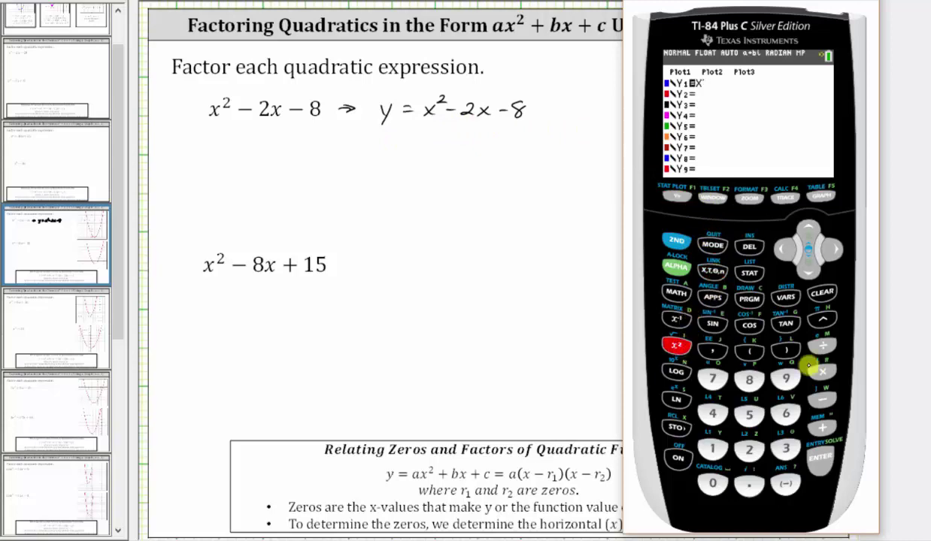
left_click(822, 399)
left_click(749, 450)
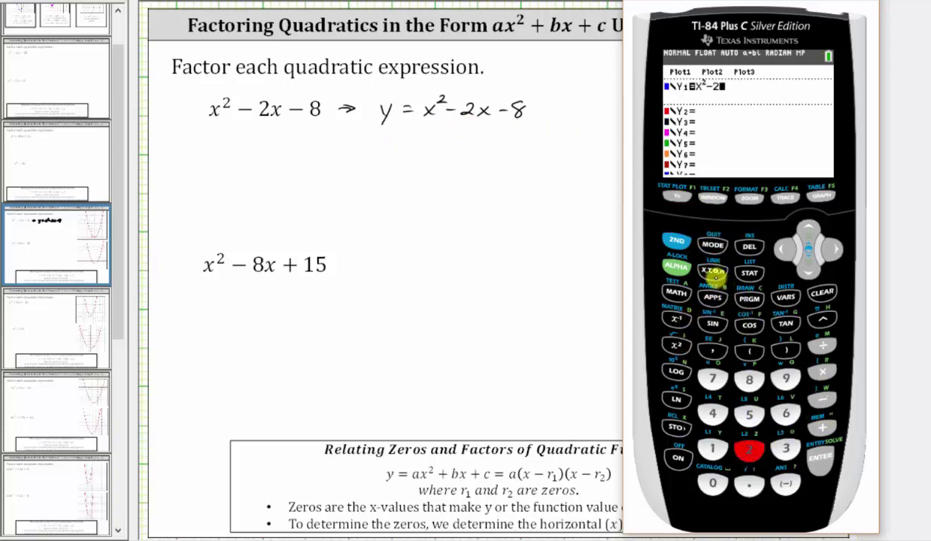
left_click(714, 274)
left_click(822, 399)
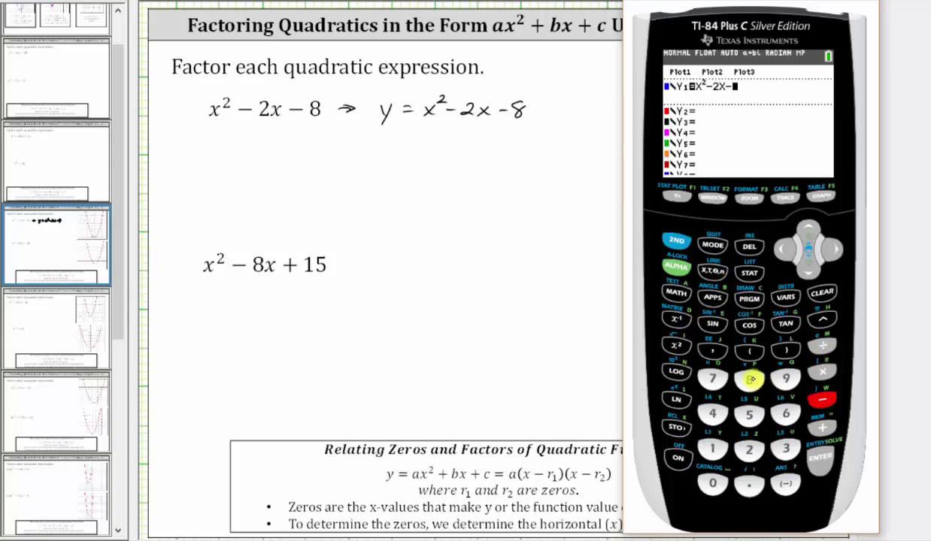
left_click(751, 380)
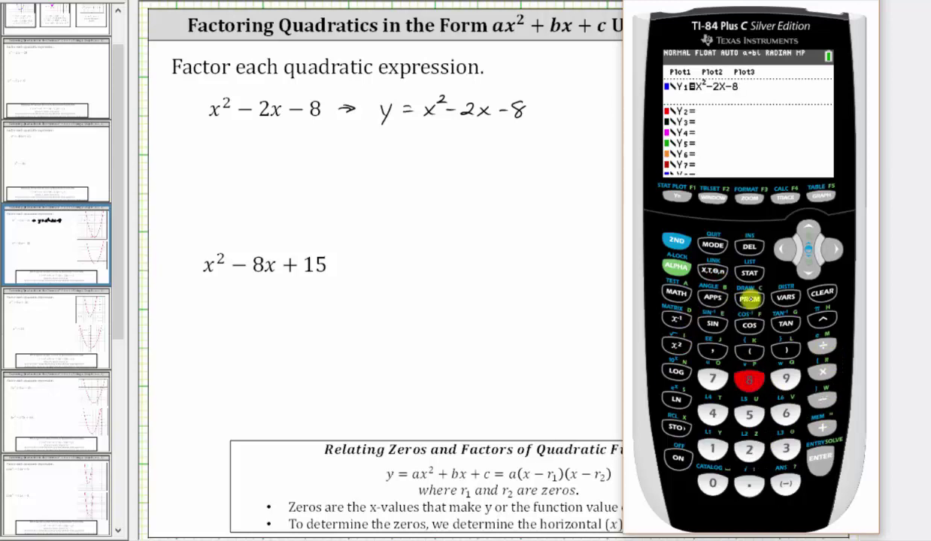
Step: Graph Y1 in the standard window with ZOOM 6:ZStandard
left_click(749, 198)
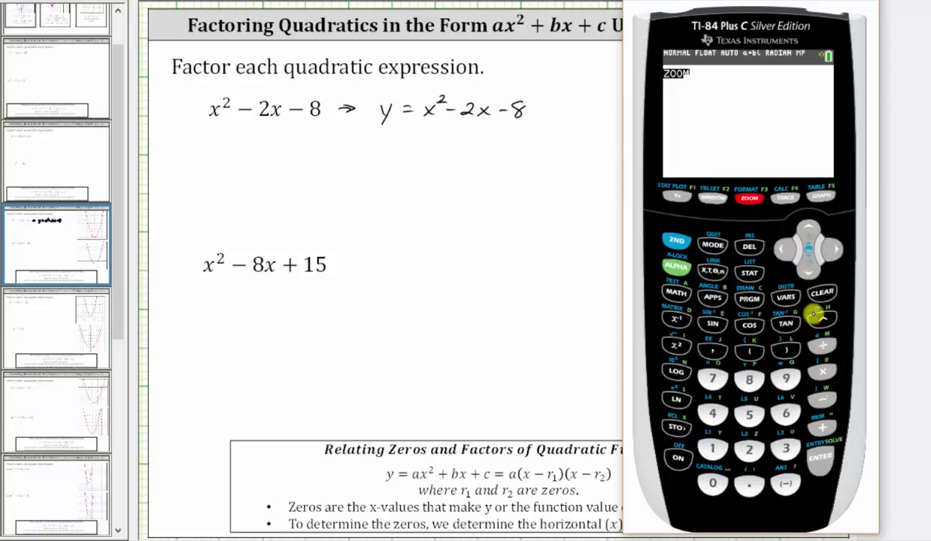
left_click(786, 414)
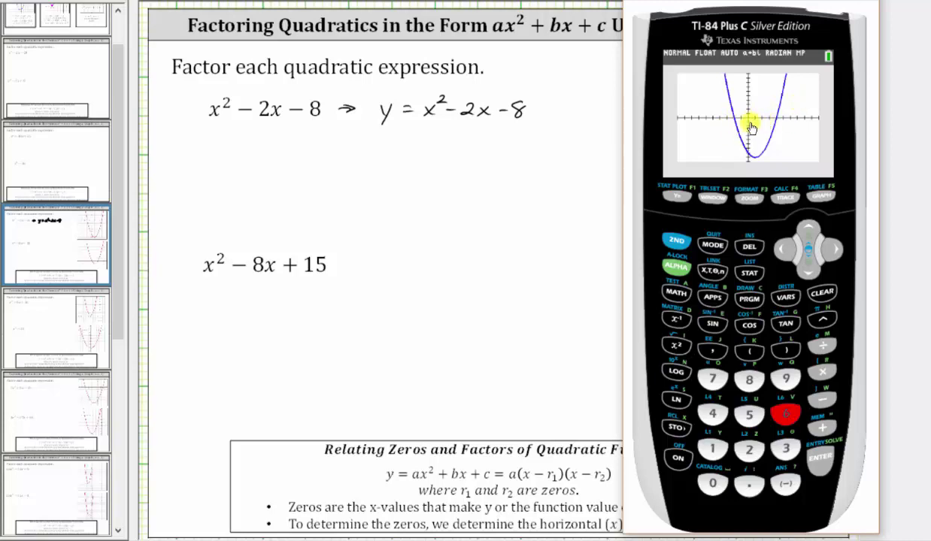
left_click(680, 243)
Step: Start the CALC zero command and move the cursor just left of x = −2
left_click(782, 197)
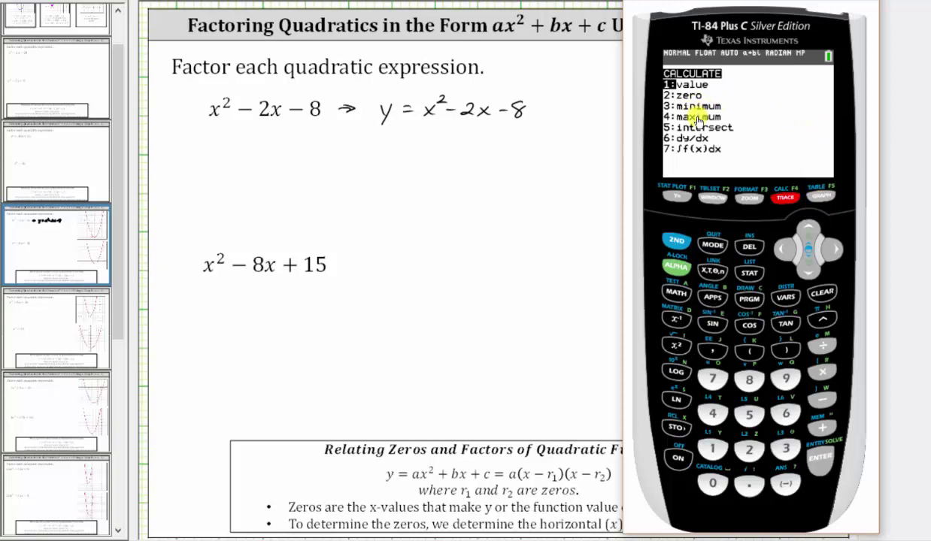
left_click(749, 450)
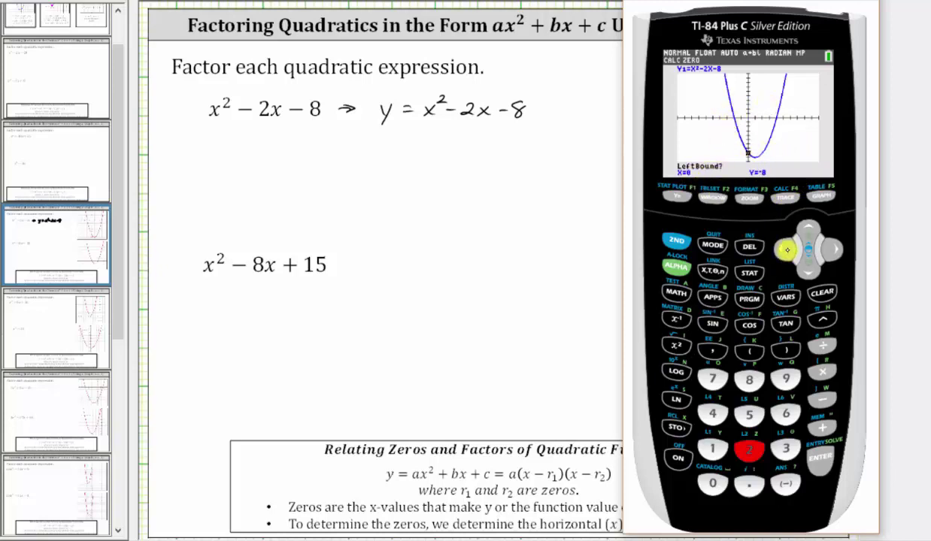
left_click(786, 250)
left_click(784, 249)
left_click(784, 249)
left_click(783, 250)
left_click(782, 250)
left_click(783, 250)
left_click(783, 250)
left_click(783, 250)
left_click(783, 251)
left_click(785, 252)
left_click(783, 251)
left_click(784, 251)
left_click(783, 250)
Step: Set left and right bounds around x = −2 and compute that zero
left_click(821, 453)
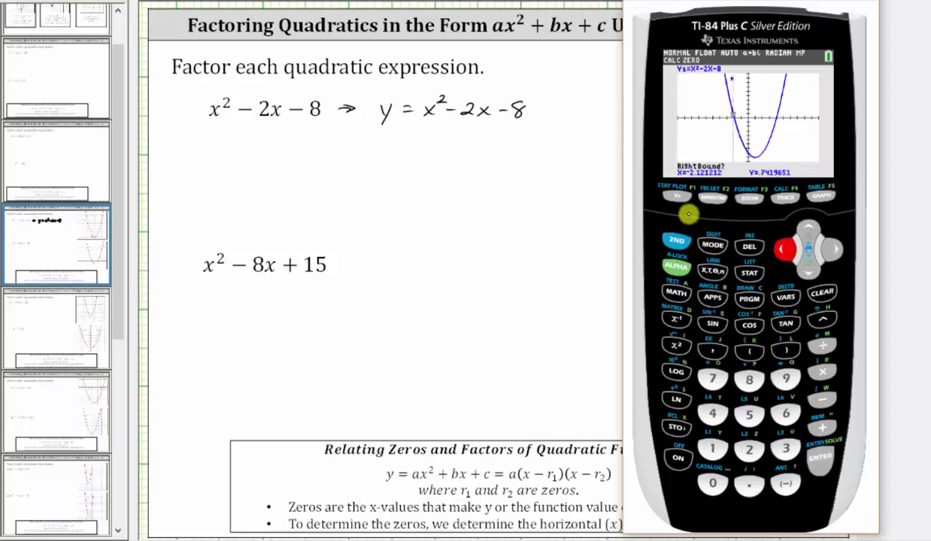
left_click(840, 252)
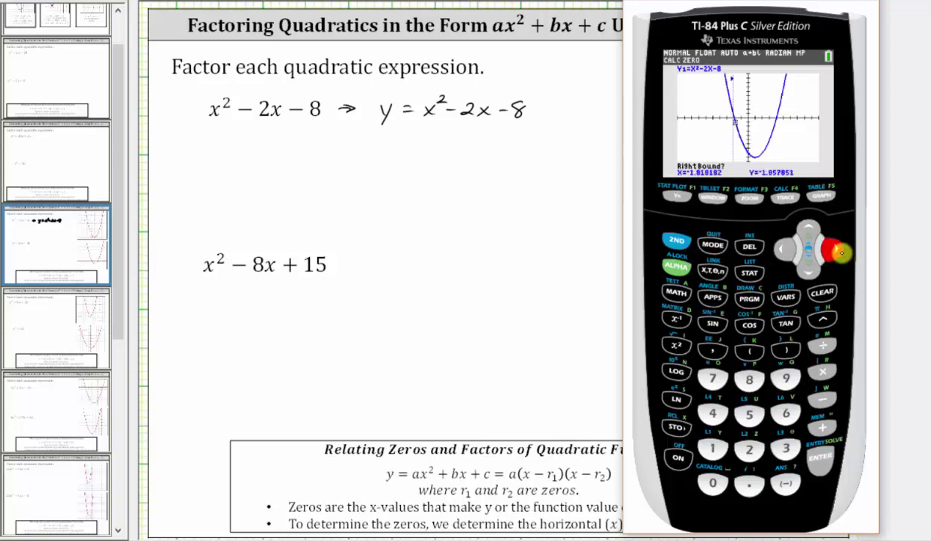
left_click(811, 454)
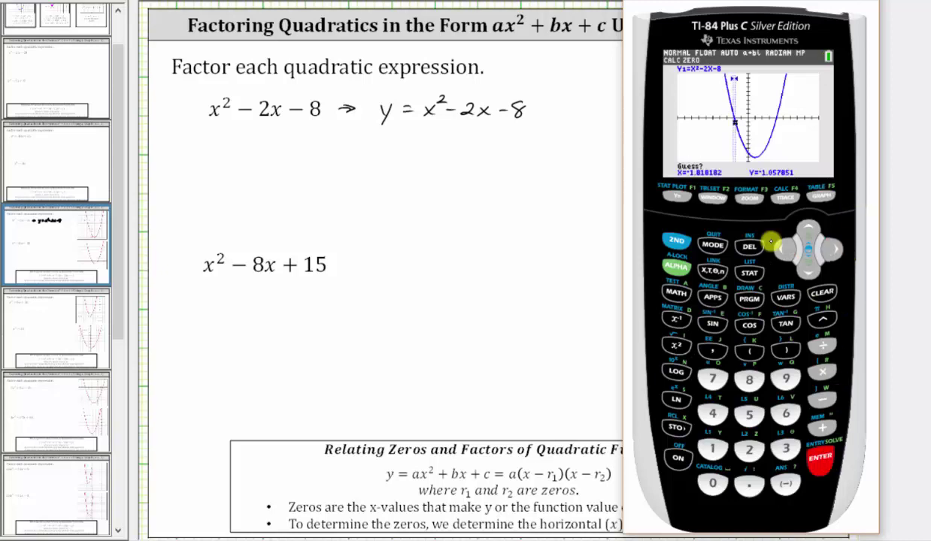
left_click(811, 453)
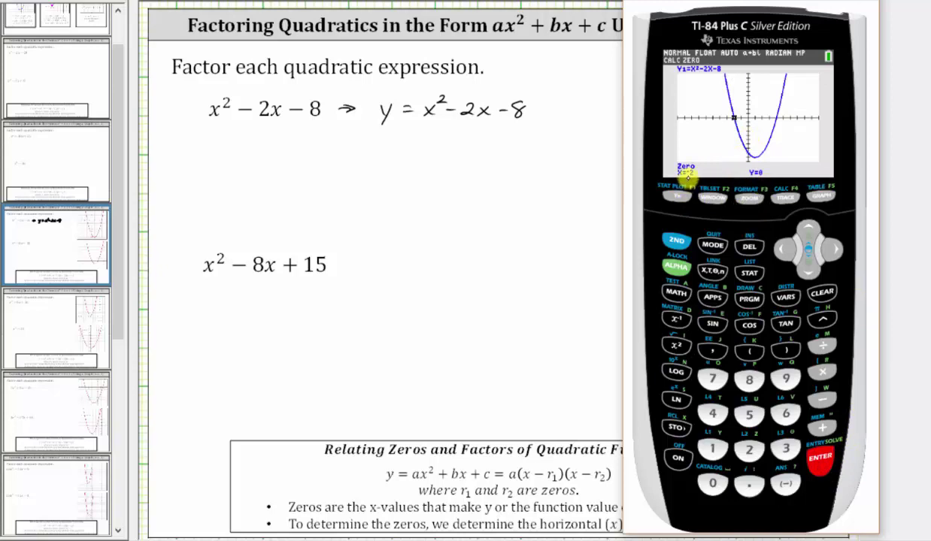
Step: Start a second zero calculation from the CALC menu
left_click(675, 240)
left_click(791, 200)
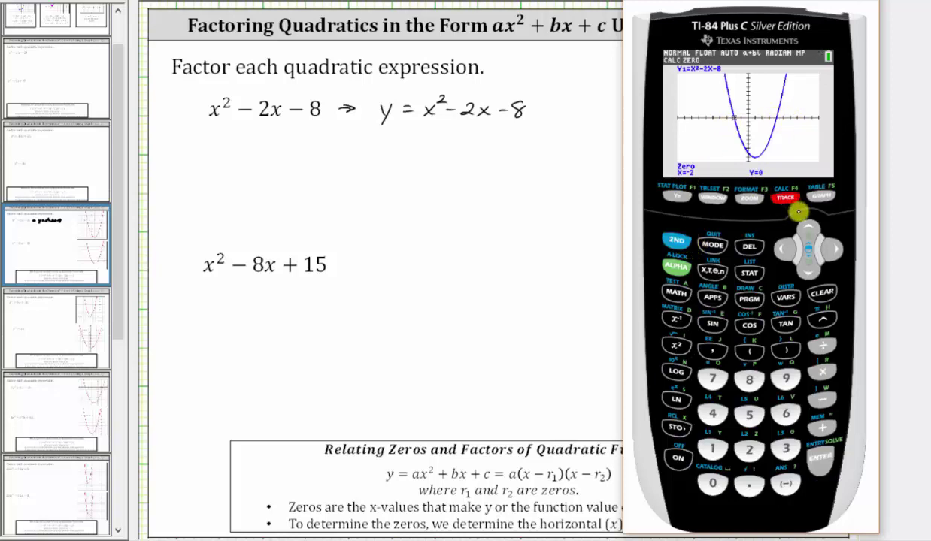
left_click(752, 451)
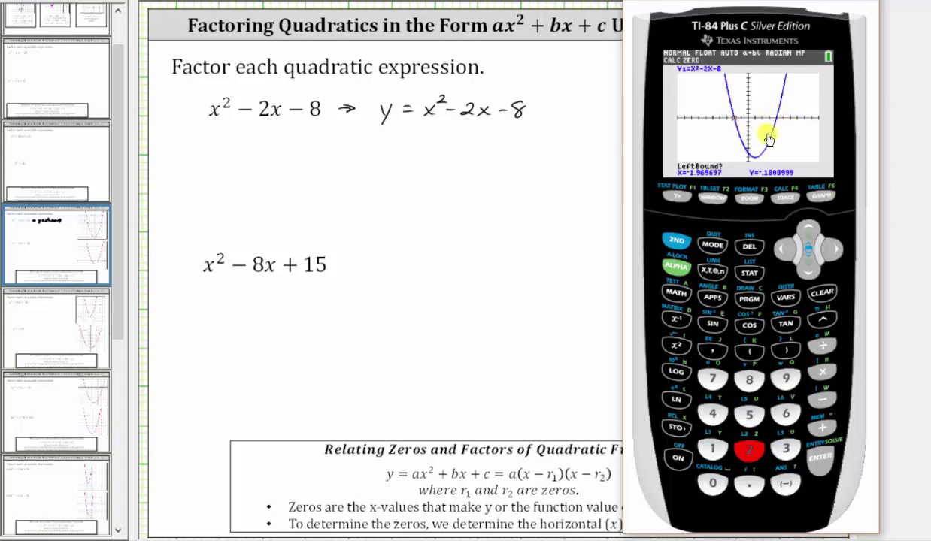
Step: Set the left bound just left of the zero at x = 4
left_click(840, 253)
left_click(840, 253)
left_click(840, 253)
left_click(840, 253)
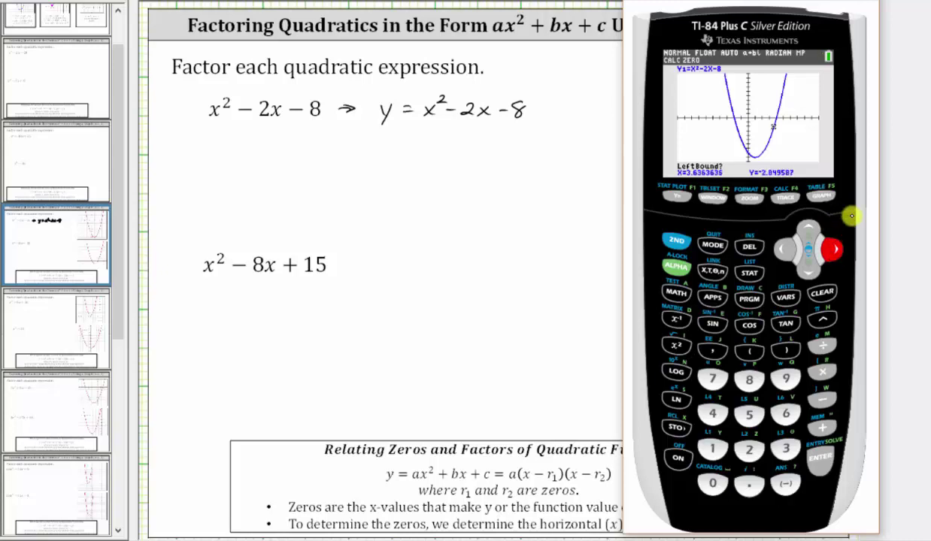
left_click(821, 457)
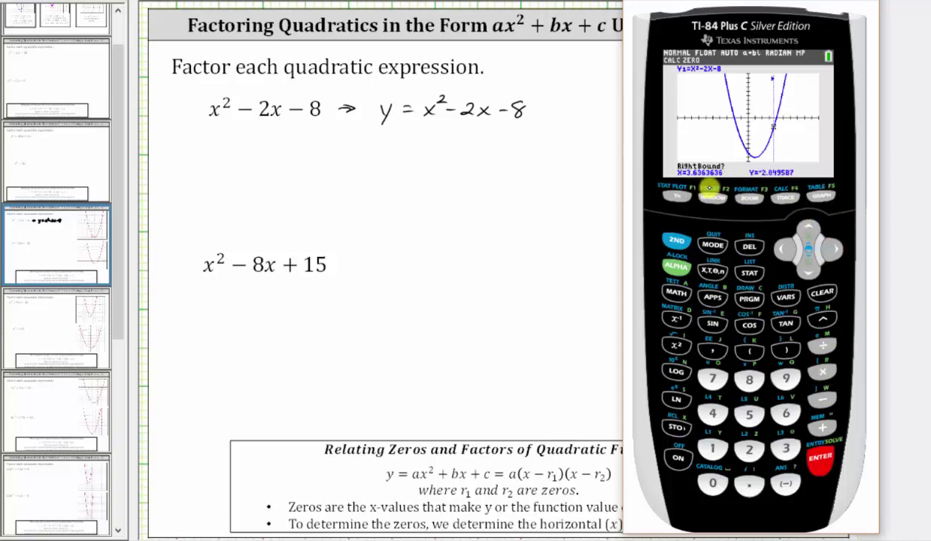
Step: Set the right bound past x = 4, compute the zero, and close the emulator
left_click(833, 252)
left_click(833, 252)
left_click(834, 252)
left_click(833, 252)
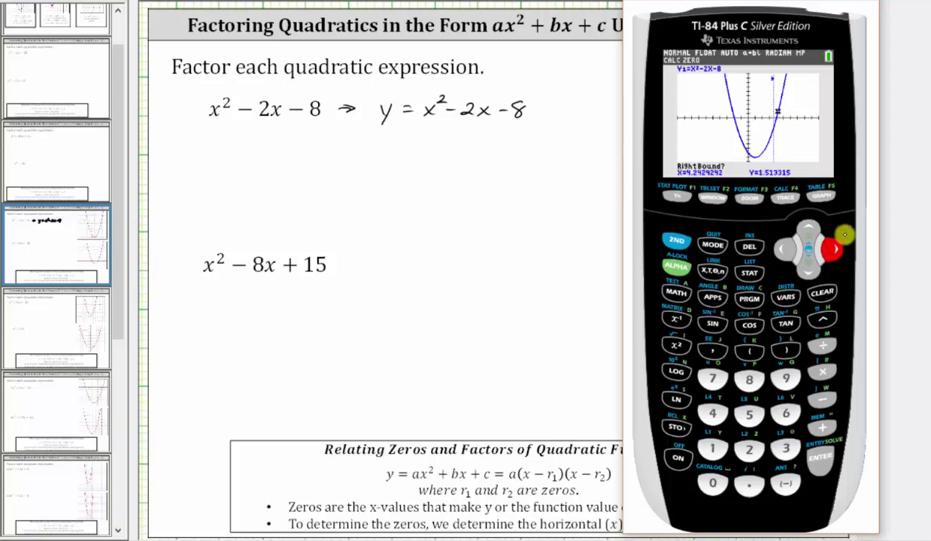
left_click(821, 457)
left_click(824, 461)
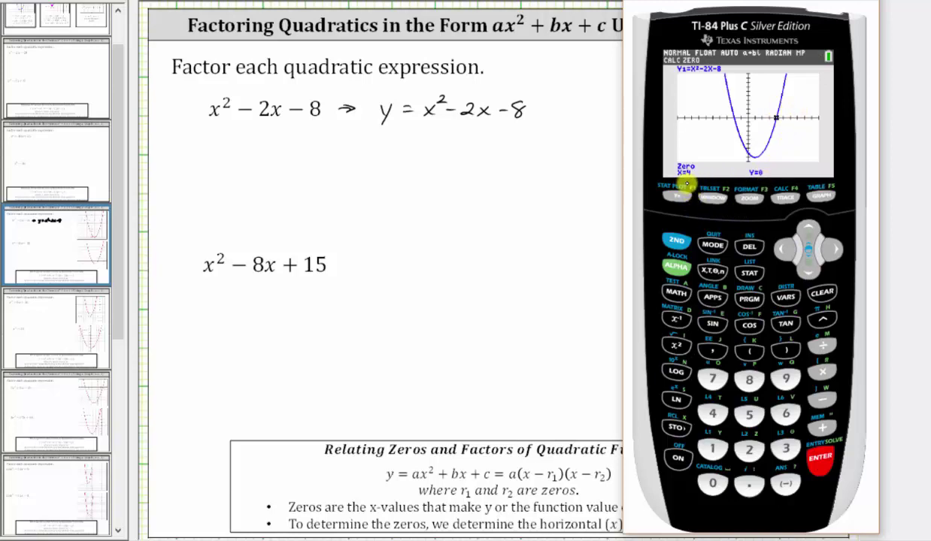
left_click(496, 261)
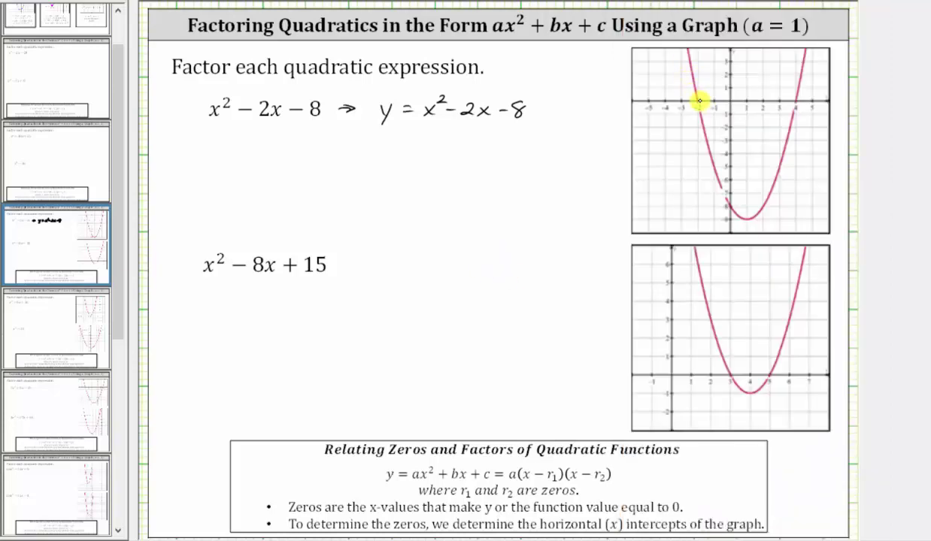
Step: Label zero (−2,0), write a(x−r₁)(x−r₂), and note a = 1 and r₁ = −2
left_click_drag(677, 88, 704, 88)
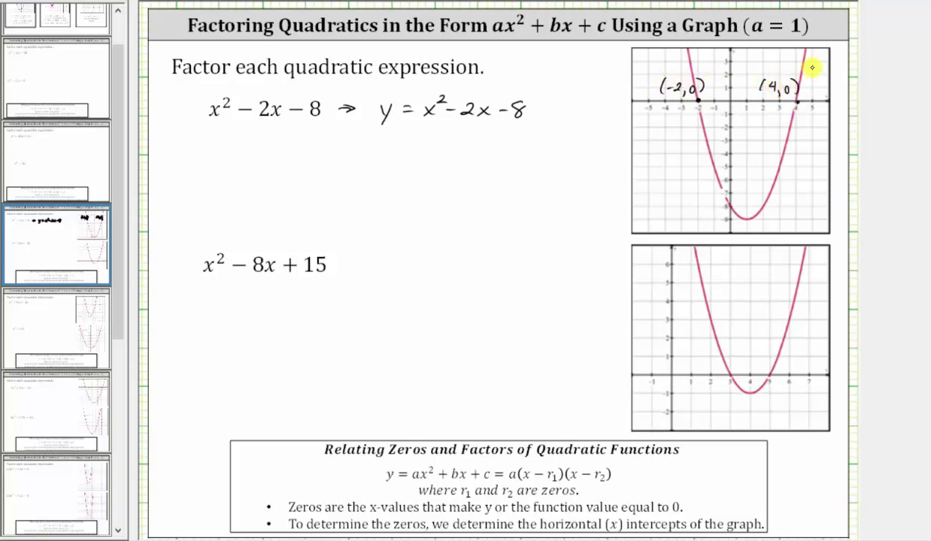
mouse_move(203, 181)
left_mouse_down()
mouse_move(262, 188)
mouse_move(276, 184)
mouse_move(273, 175)
mouse_move(300, 183)
mouse_move(293, 189)
mouse_move(358, 191)
left_mouse_up()
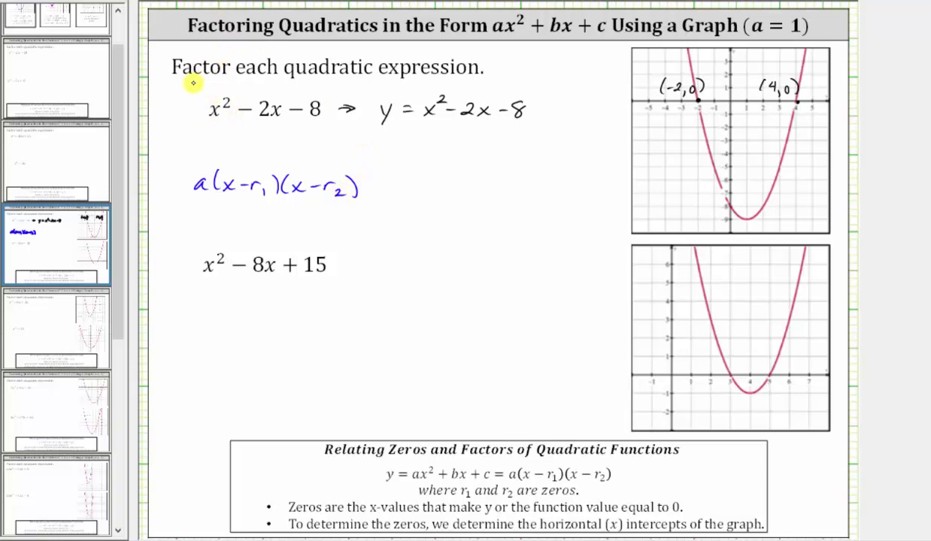
mouse_move(203, 100)
left_mouse_down()
mouse_move(182, 138)
mouse_move(210, 148)
left_mouse_up()
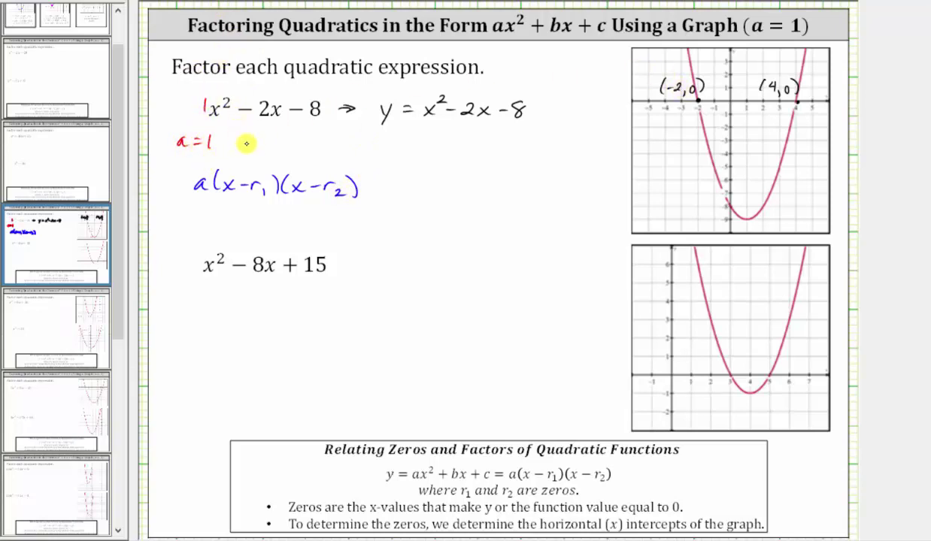
left_click_drag(291, 136, 363, 143)
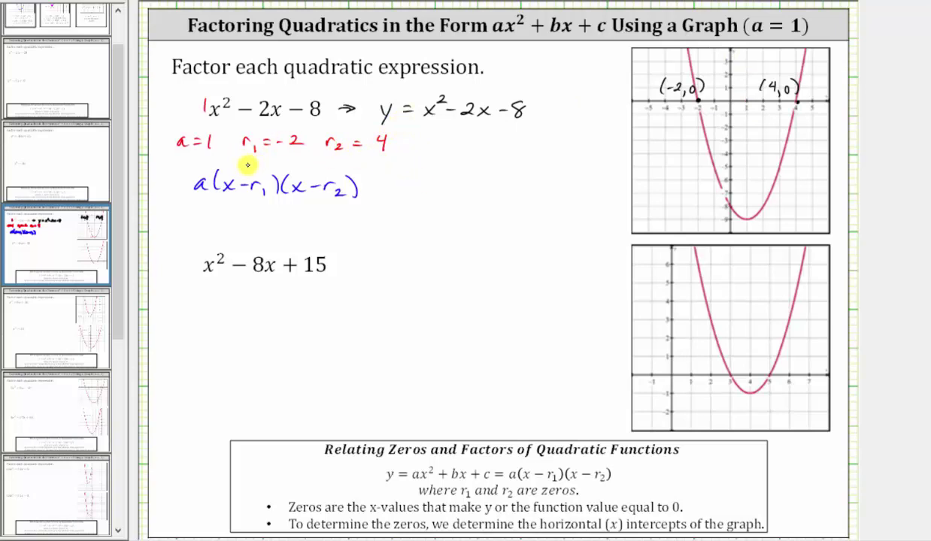
Step: Write = 1(x−(−2))(x−4) after the factored form
left_click_drag(369, 184, 382, 183)
left_click_drag(369, 189, 399, 192)
mouse_move(415, 174)
left_mouse_down()
mouse_move(413, 194)
mouse_move(438, 193)
left_mouse_up()
mouse_move(438, 177)
left_mouse_down()
mouse_move(423, 194)
mouse_move(451, 185)
left_mouse_up()
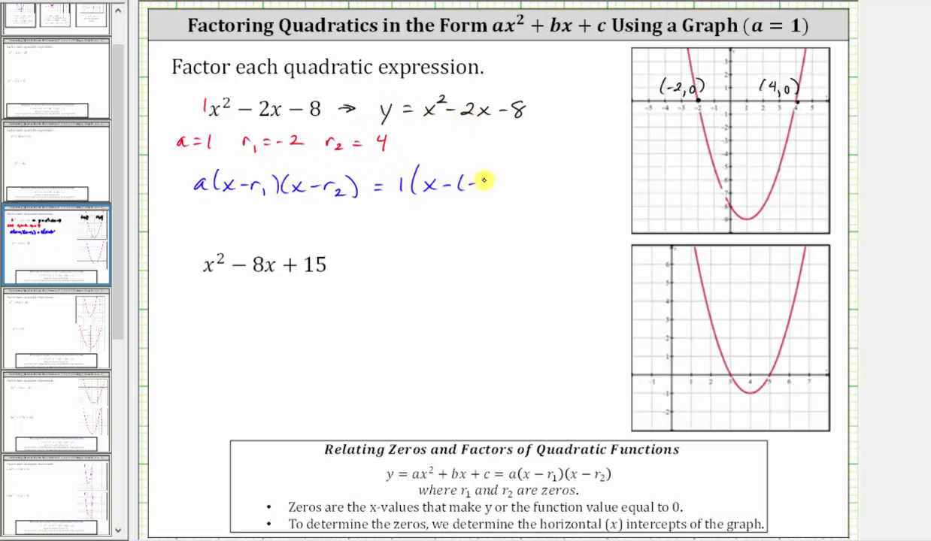
mouse_move(501, 173)
left_mouse_down()
mouse_move(502, 193)
mouse_move(534, 190)
left_mouse_up()
left_click_drag(534, 175, 521, 189)
left_click_drag(546, 183, 562, 190)
left_click_drag(574, 170, 577, 192)
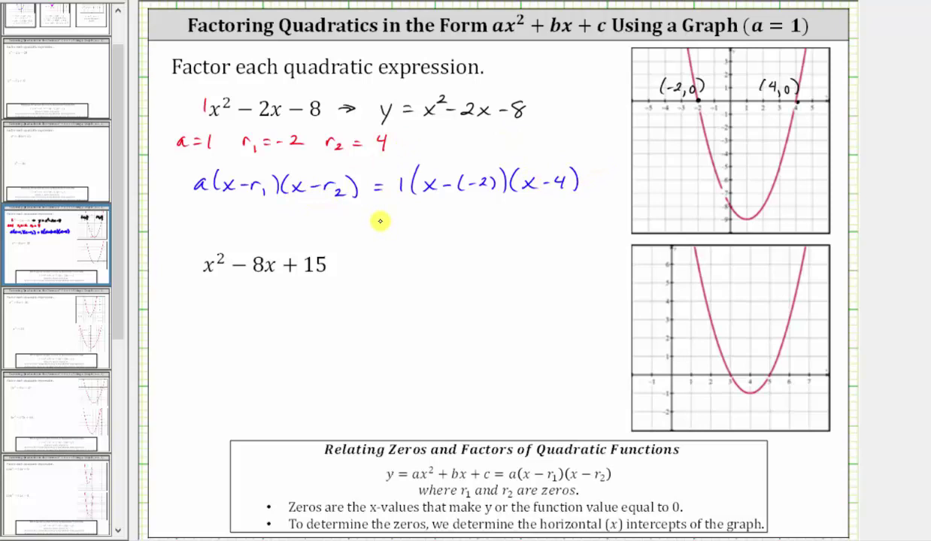
left_click_drag(378, 227, 390, 228)
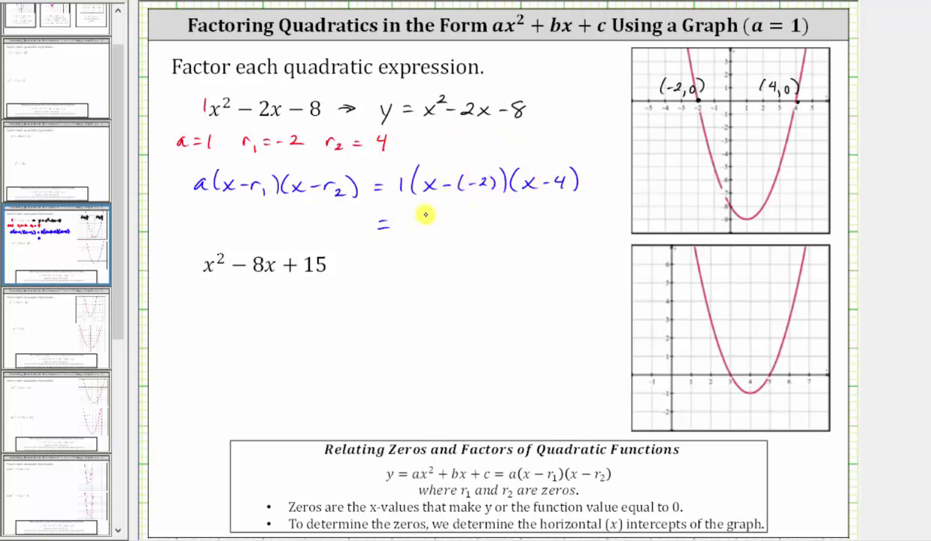
Step: Write the simplified answer (x+2)(x−4) and box it
mouse_move(419, 211)
left_mouse_down()
mouse_move(416, 228)
mouse_move(439, 227)
left_mouse_up()
mouse_move(439, 214)
left_mouse_down()
mouse_move(471, 209)
mouse_move(505, 228)
left_mouse_up()
left_click_drag(505, 217, 493, 228)
left_click_drag(512, 220, 534, 227)
left_click_drag(550, 212, 551, 232)
mouse_move(401, 218)
left_mouse_down()
mouse_move(547, 198)
mouse_move(557, 200)
mouse_move(564, 231)
left_mouse_up()
left_click_drag(413, 241, 547, 235)
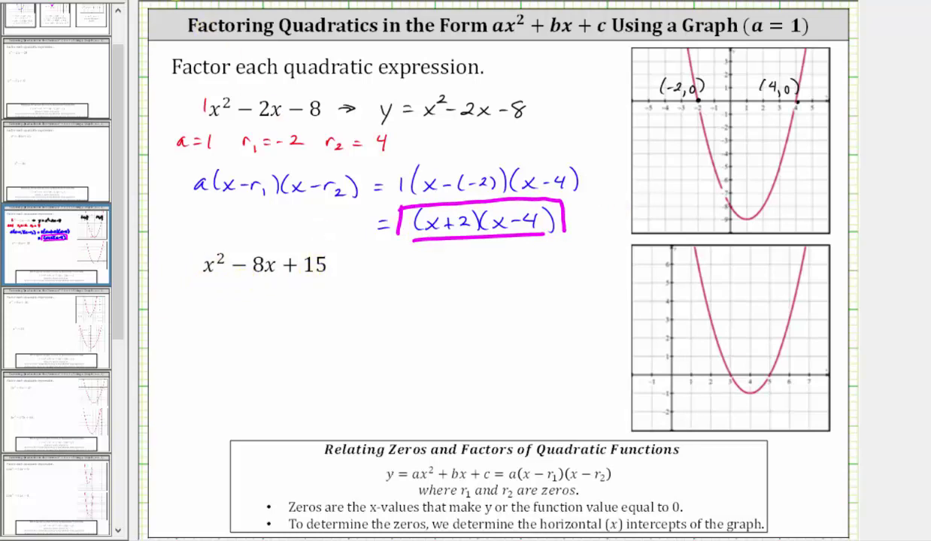
Step: Write → y = x² − 8x + 15 beside the second expression
left_click_drag(343, 265, 386, 273)
left_click_drag(397, 261, 407, 261)
mouse_move(397, 267)
left_mouse_down()
mouse_move(454, 256)
mouse_move(450, 228)
mouse_move(466, 265)
mouse_move(453, 267)
mouse_move(475, 258)
mouse_move(469, 272)
mouse_move(507, 272)
left_mouse_up()
left_click_drag(522, 257, 528, 272)
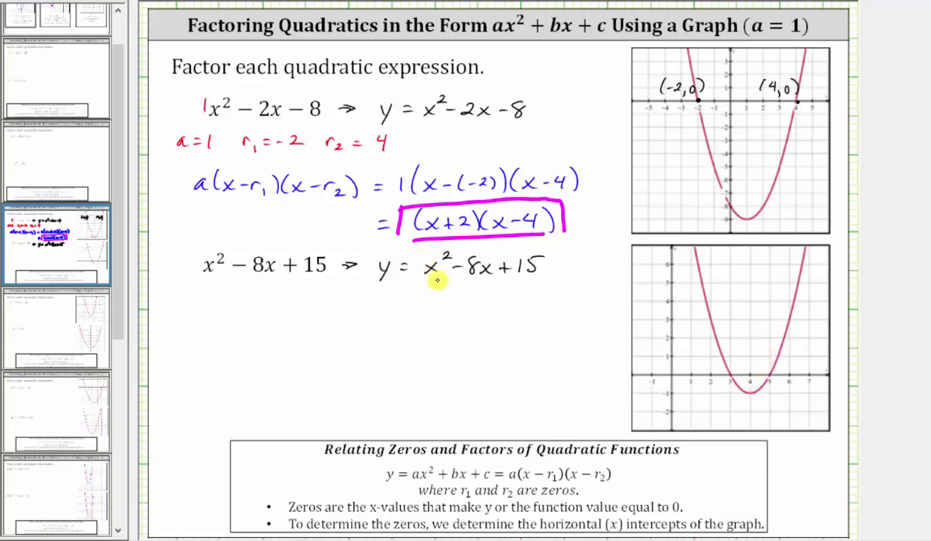
left_click(675, 536)
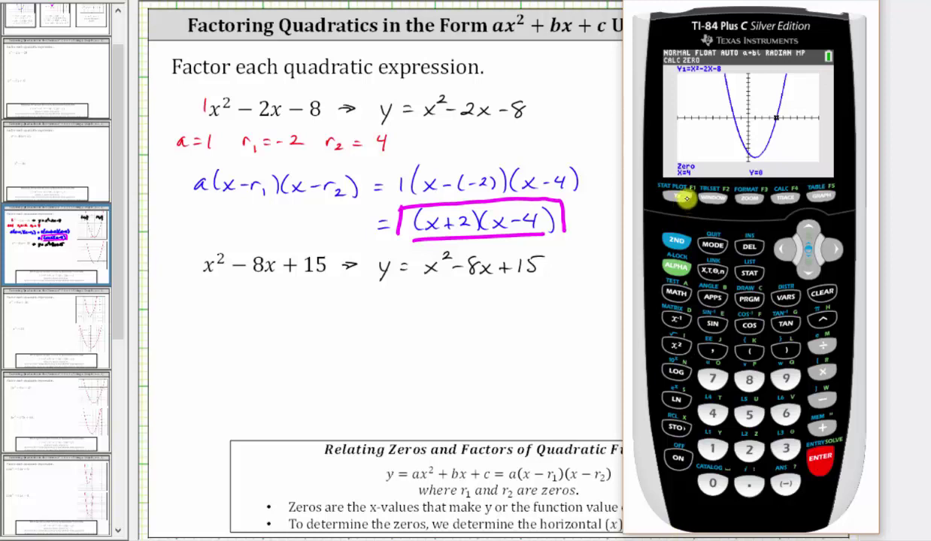
Step: Clear Y1, enter x² − 8x + 15, and graph it
left_click(681, 197)
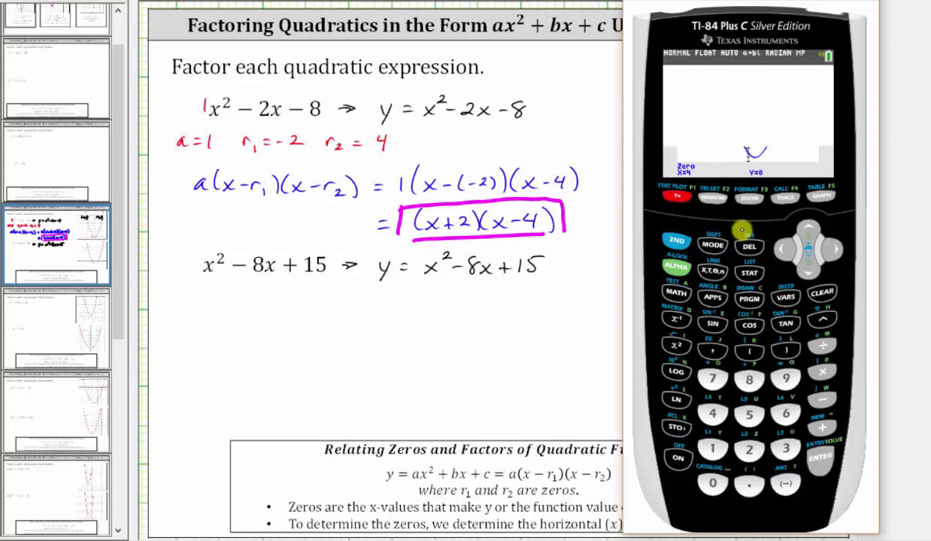
left_click(825, 297)
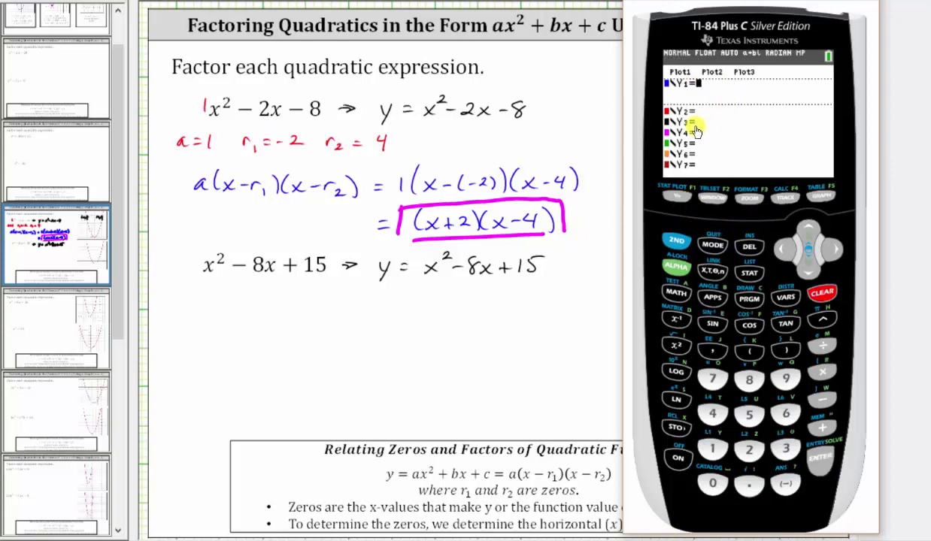
left_click(713, 270)
left_click(676, 345)
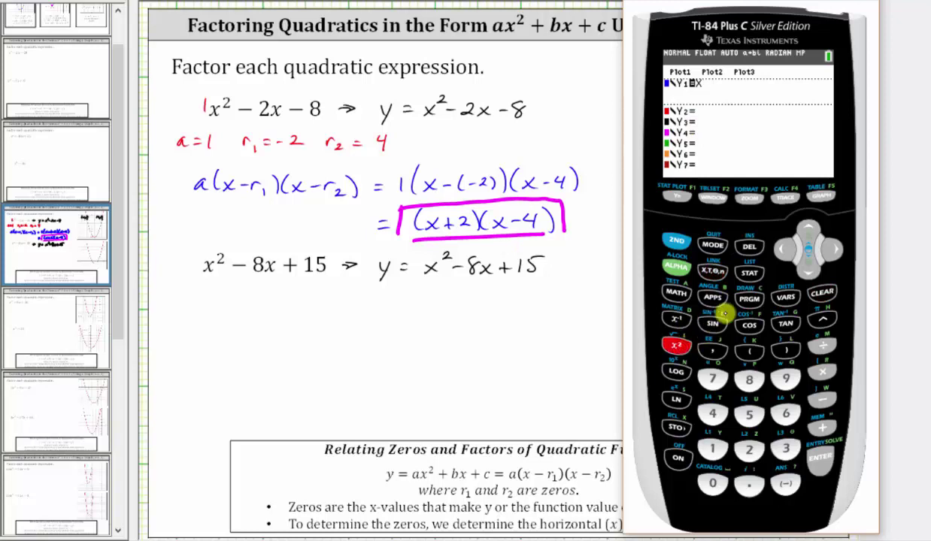
left_click(822, 399)
left_click(749, 380)
left_click(713, 270)
left_click(822, 426)
left_click(712, 449)
left_click(749, 415)
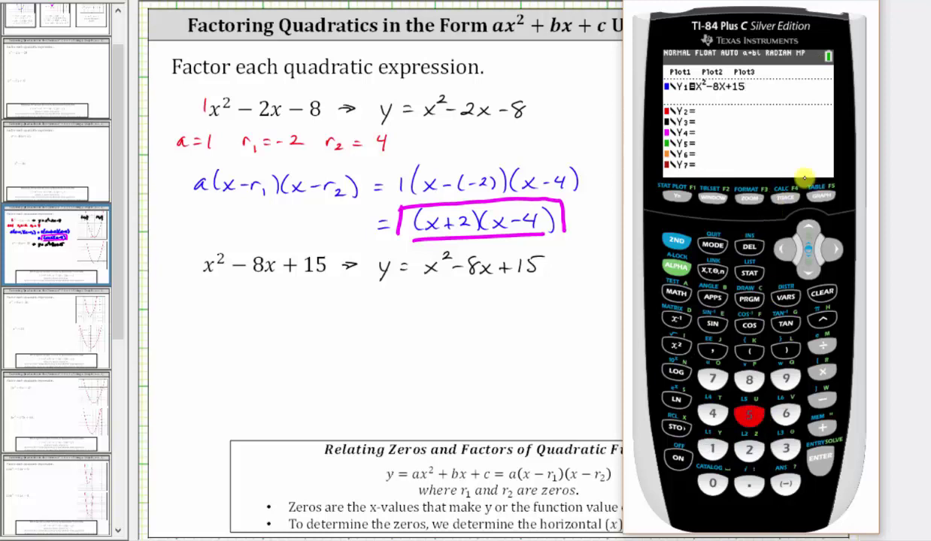
left_click(825, 197)
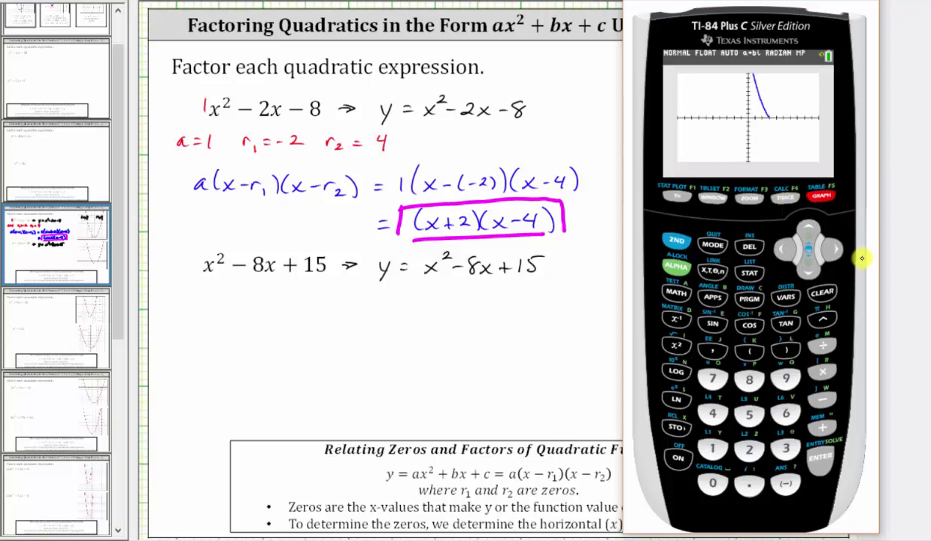